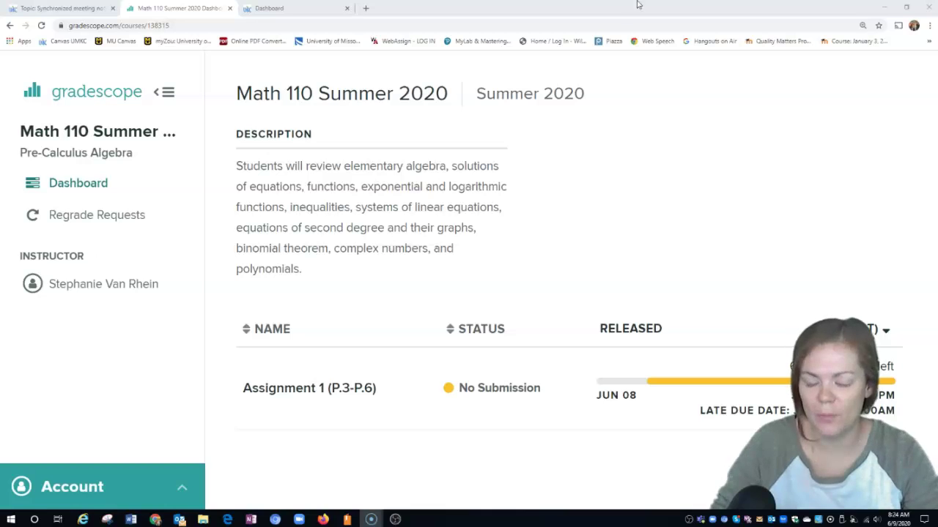
- Open Assignment 1 (P.3-P.6) from the Math 110 Summer 2020 course dashboard
click(325, 390)
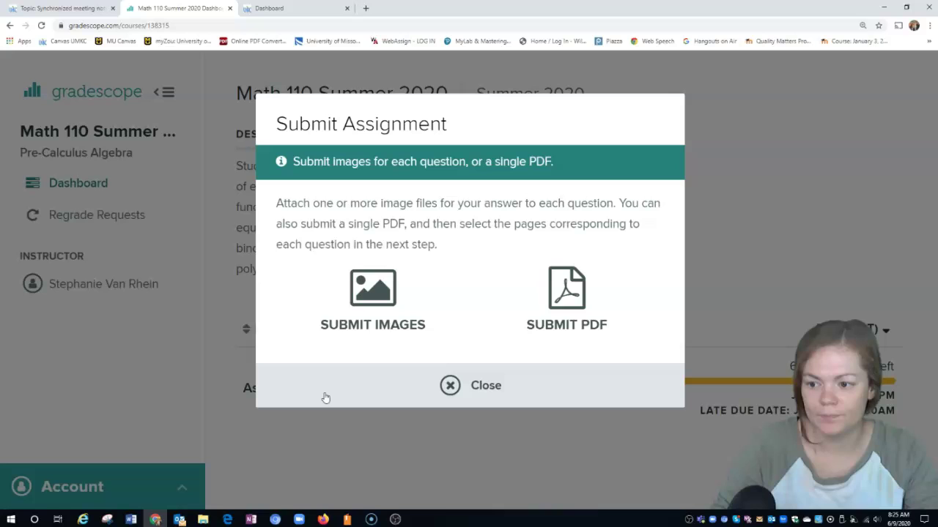
- Choose image submission and attach aya1, aya2 and aya3.jpg from Math 210 Calculus 1 to Page 1
click(371, 315)
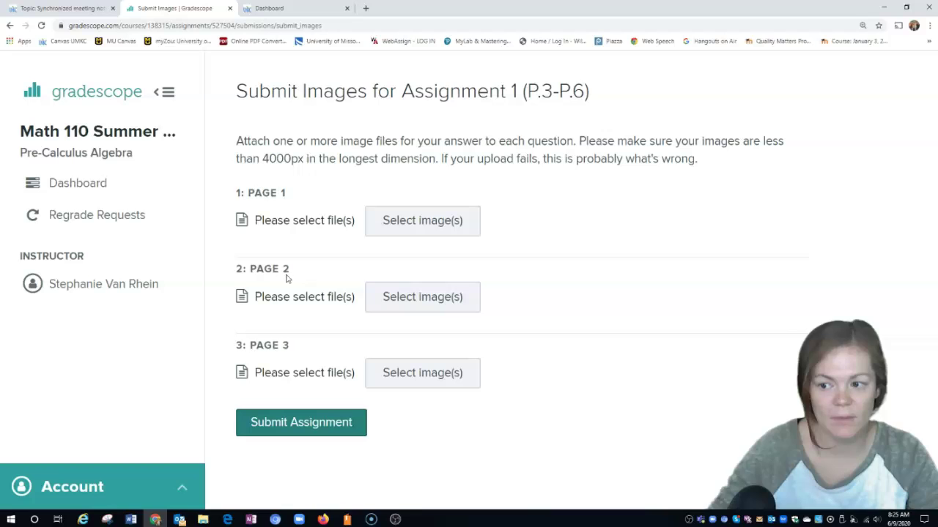
click(449, 230)
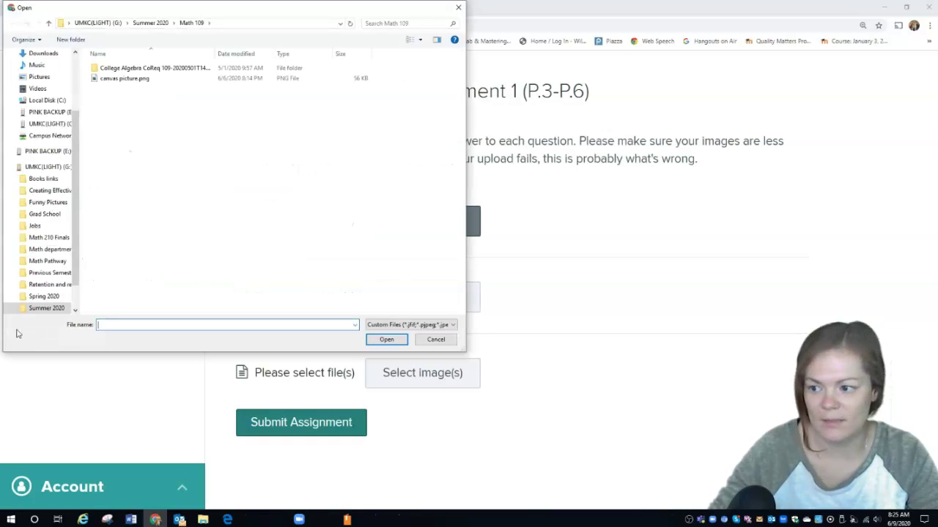
click(42, 296)
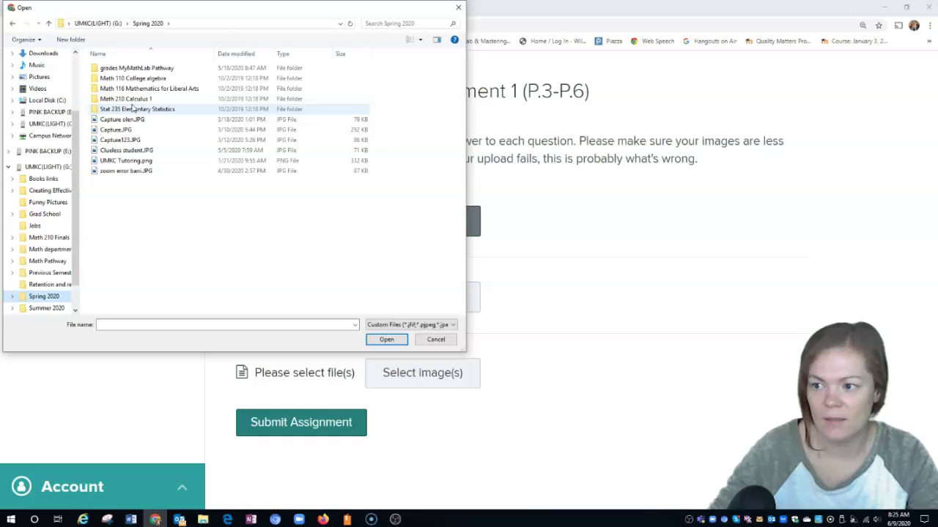
double_click(131, 99)
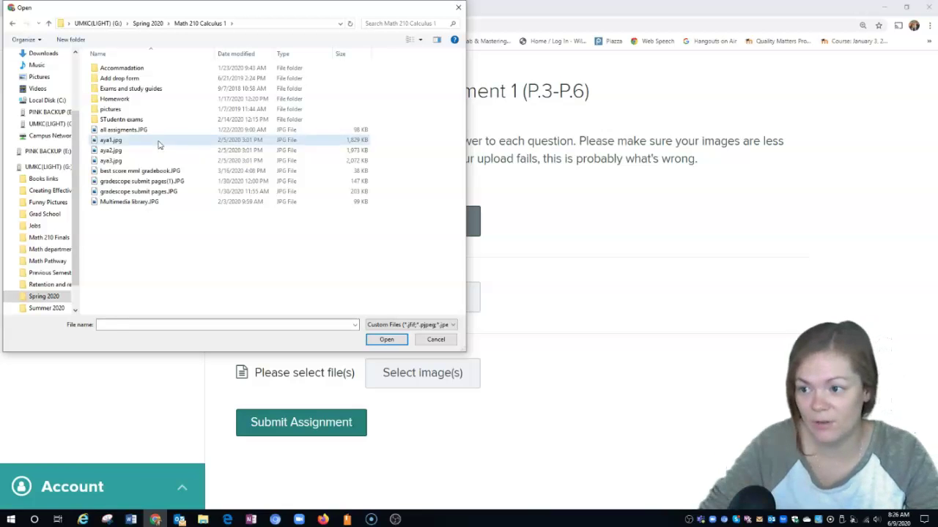
click(158, 141)
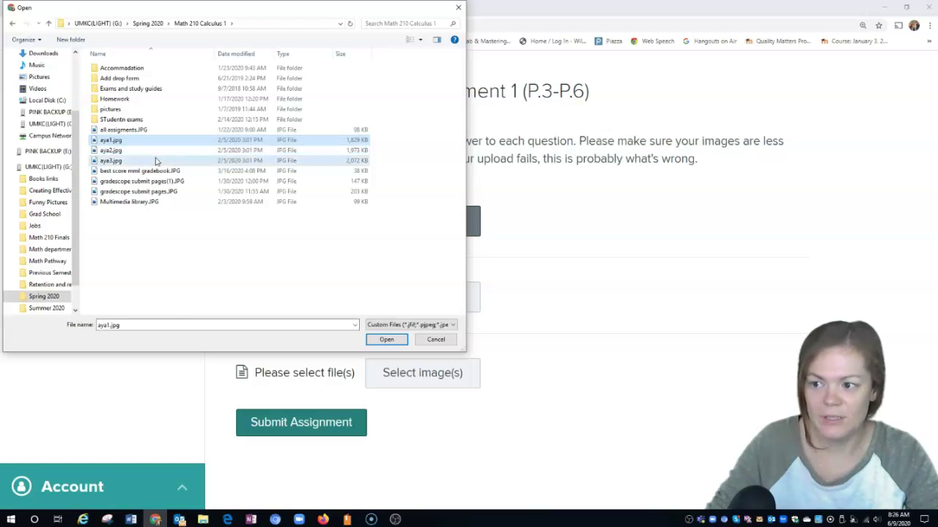
shift+click(158, 160)
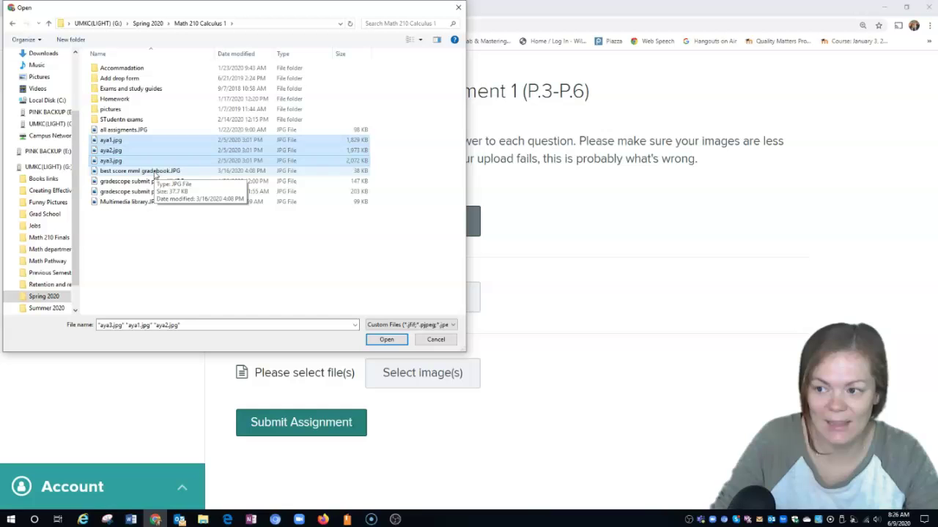
click(400, 339)
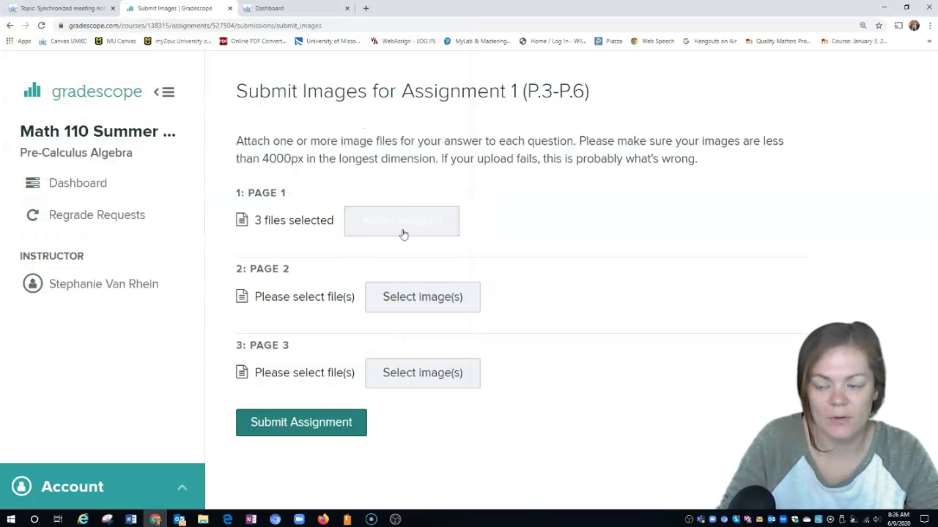
- Attach aya2.jpg to Page 2 and aya3.jpg to Page 3
click(430, 297)
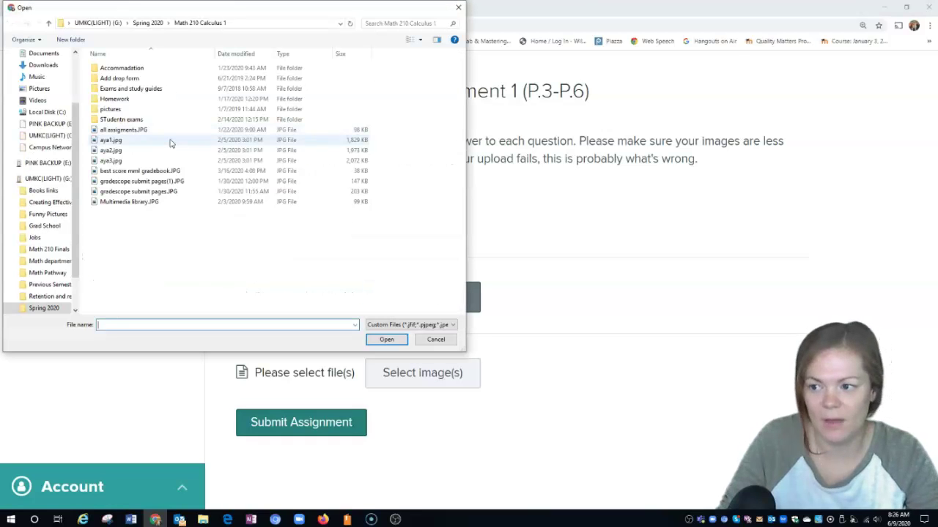
click(157, 151)
click(386, 339)
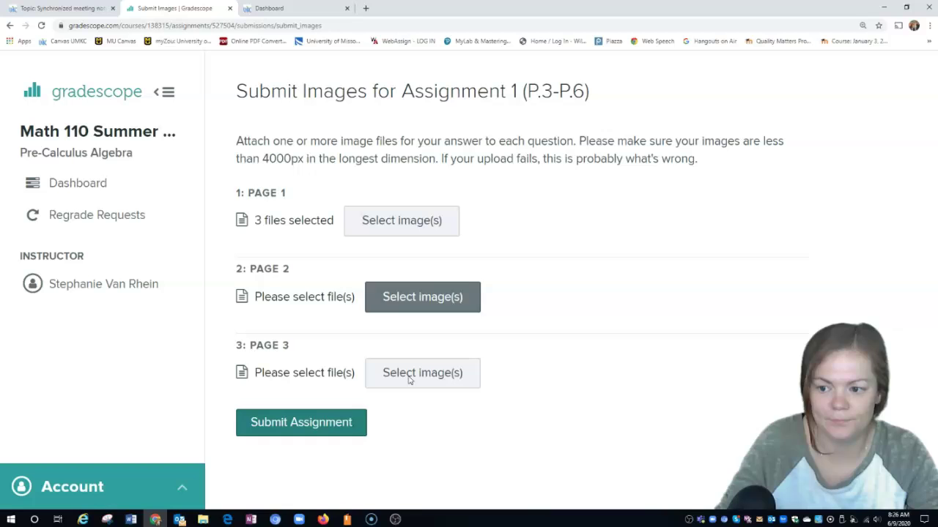
click(165, 160)
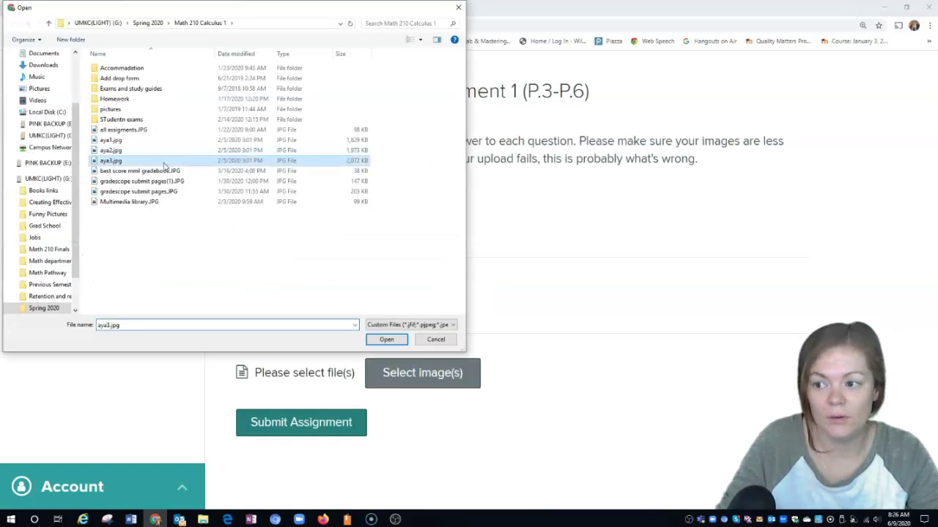
click(386, 339)
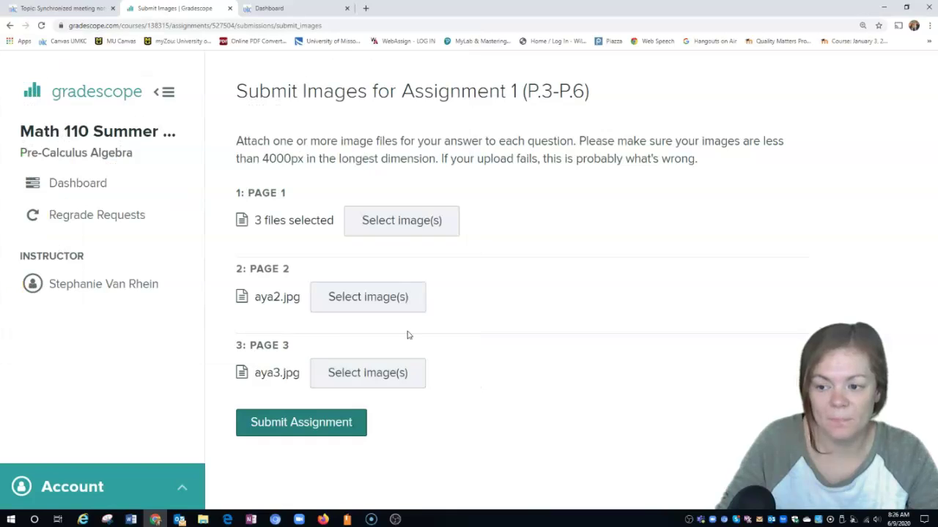
click(361, 220)
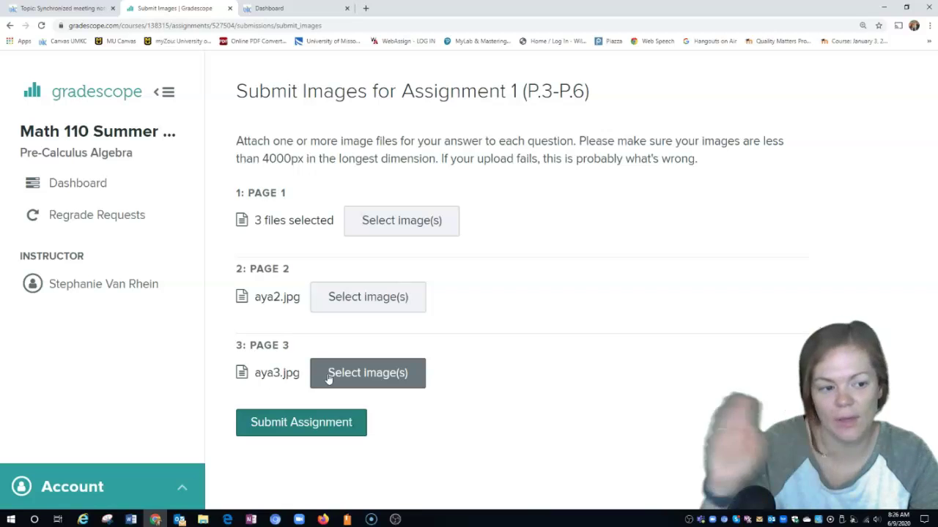
- Submit Assignment 1 with the attached images and rotate the first scanned page back upright
click(324, 423)
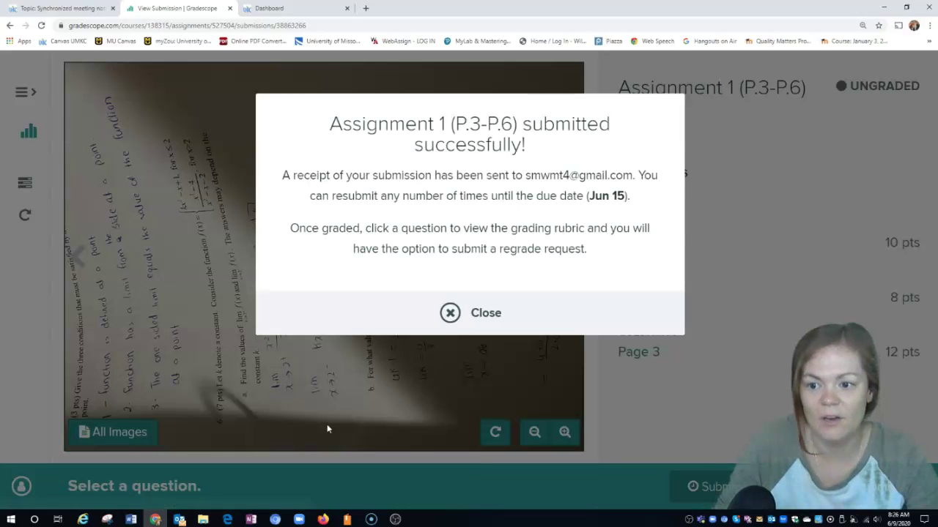
click(454, 313)
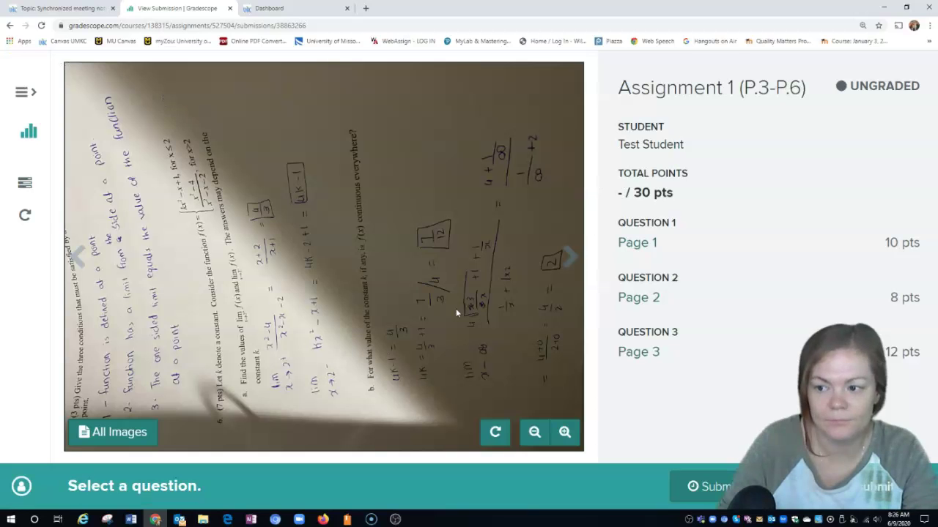
click(498, 437)
click(497, 437)
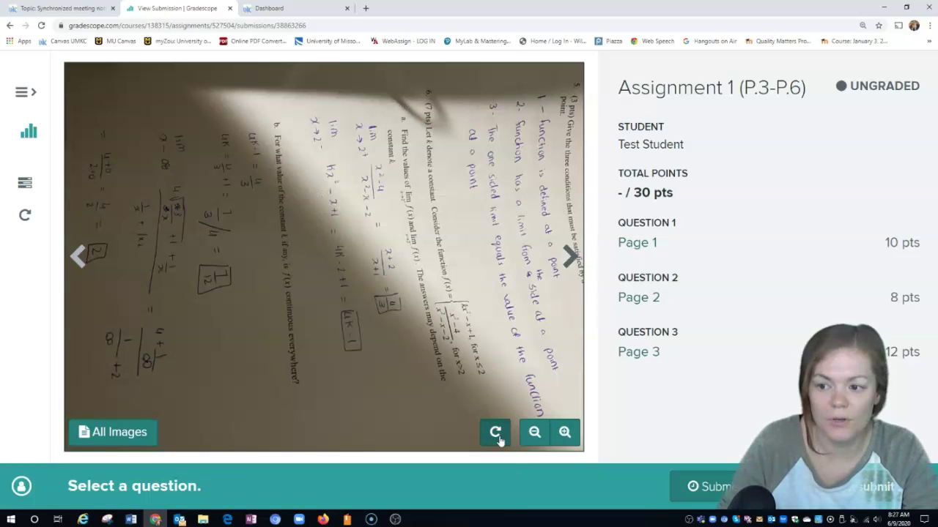
click(497, 438)
click(497, 437)
click(498, 437)
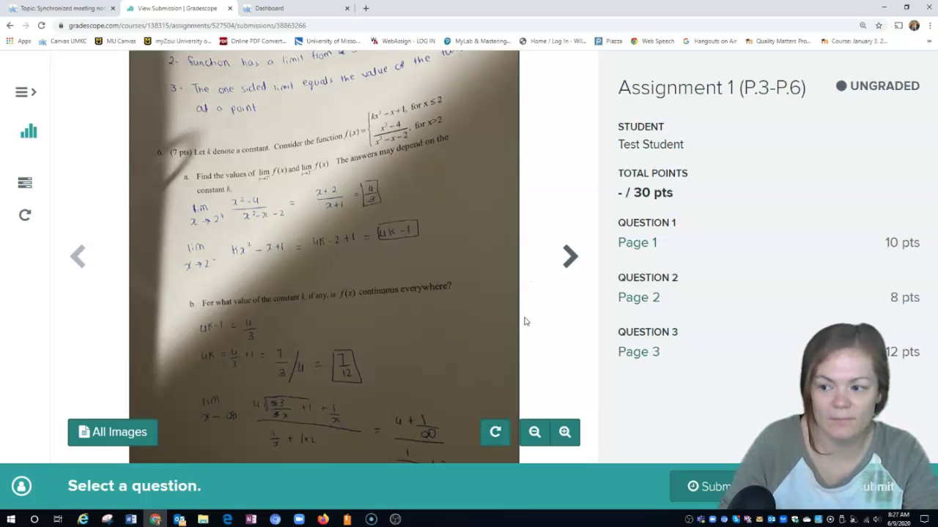
- Review the submitted pages via thumbnails, turning sideways pages upright and panning to see lower work
click(575, 259)
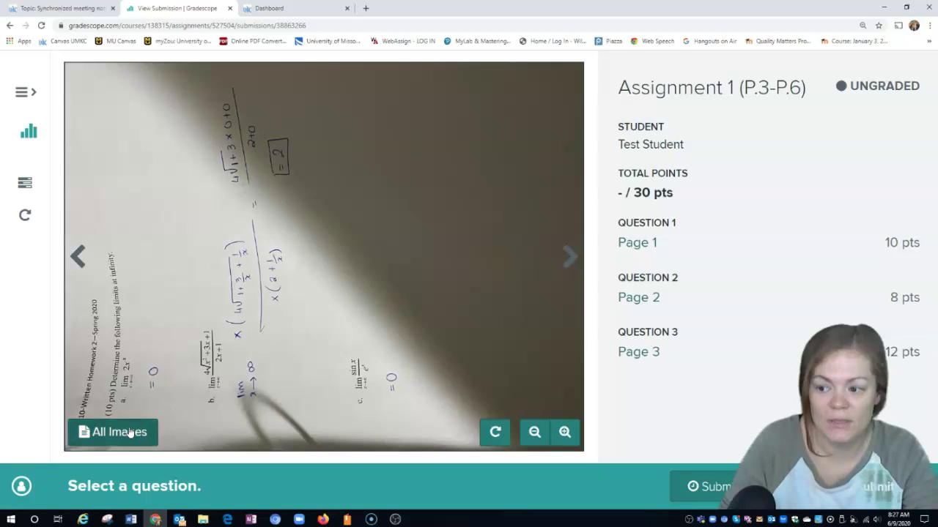
click(126, 432)
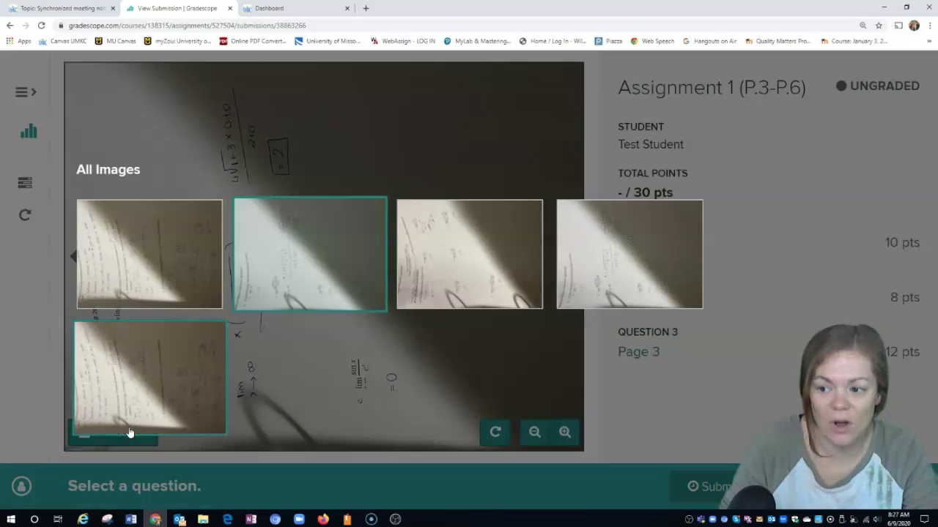
click(158, 288)
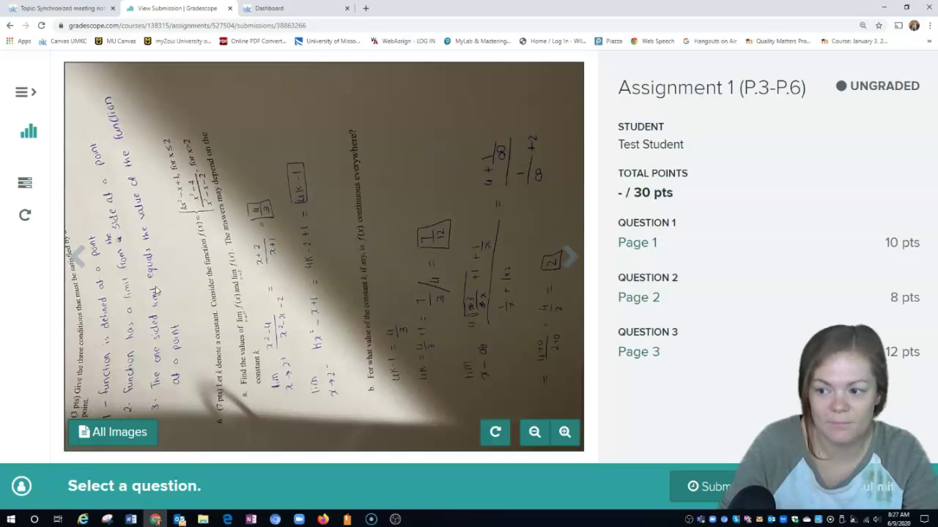
click(495, 432)
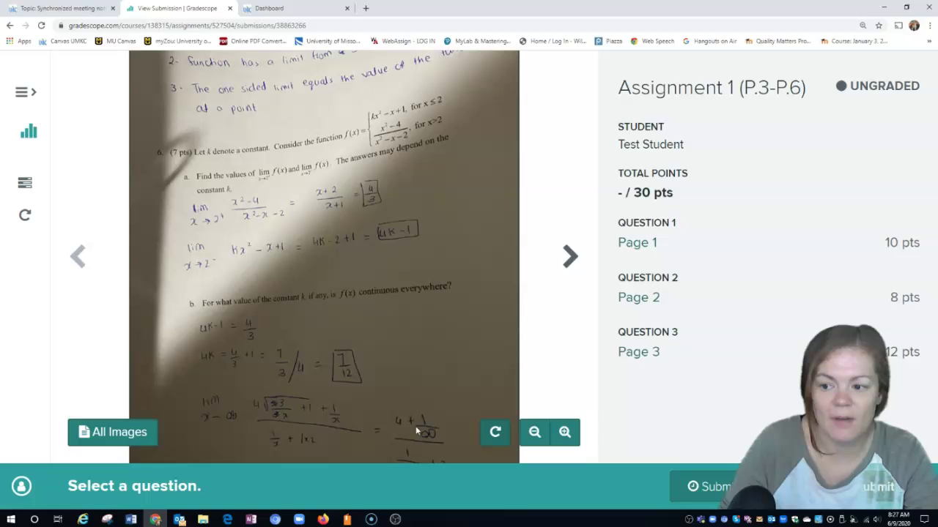
drag(368, 445, 355, 426)
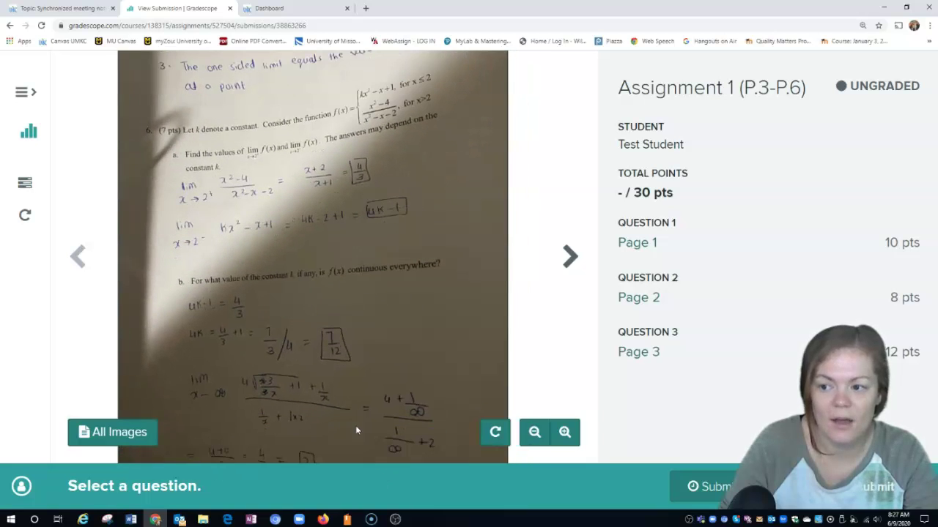
drag(335, 358, 338, 354)
scroll(338, 354, down, 1)
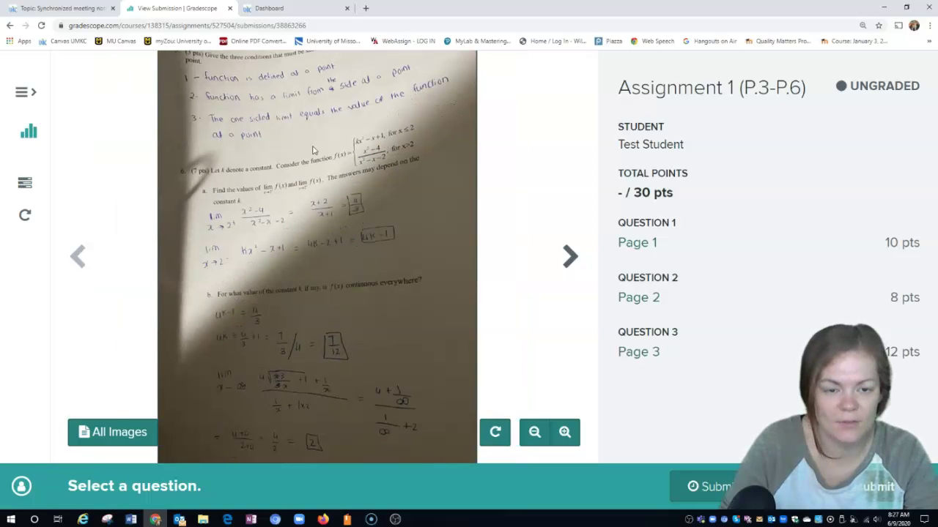
click(568, 265)
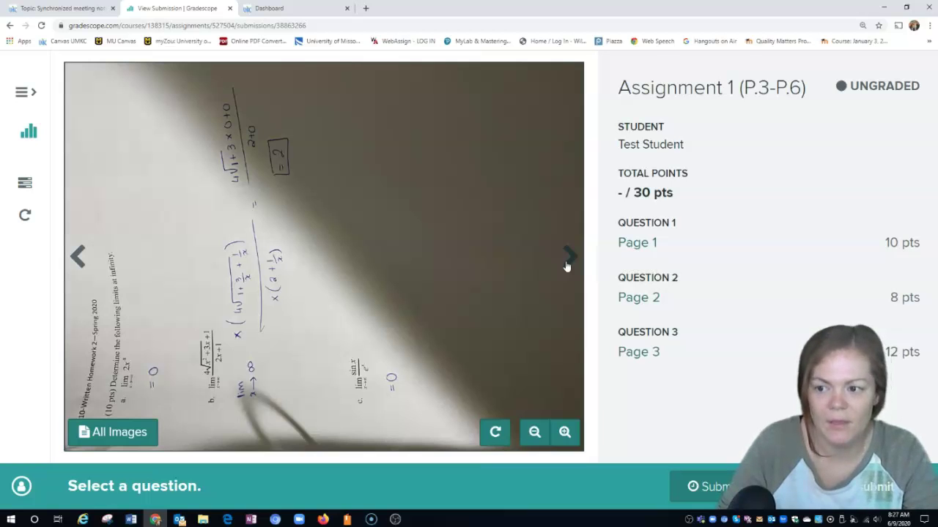
click(495, 433)
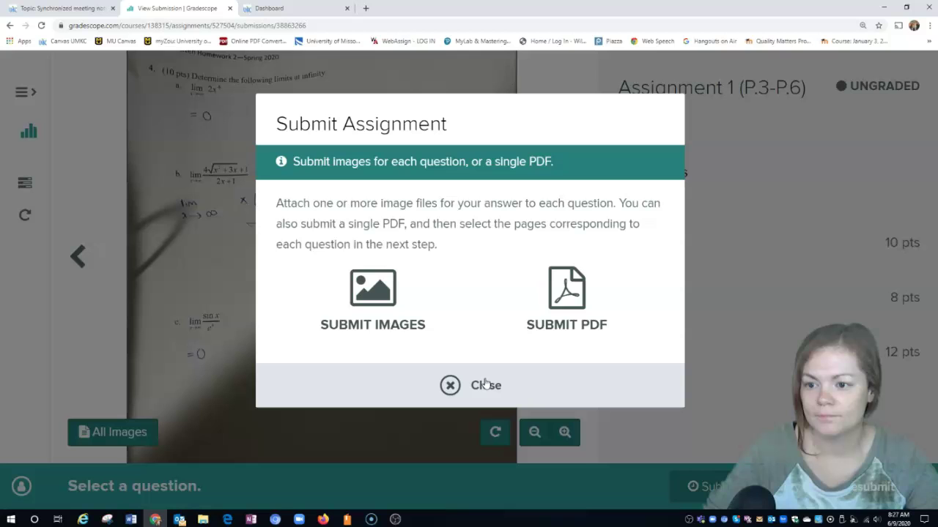
- Switch to single-PDF submission and upload aya1 (3 files merged).pdf
click(570, 287)
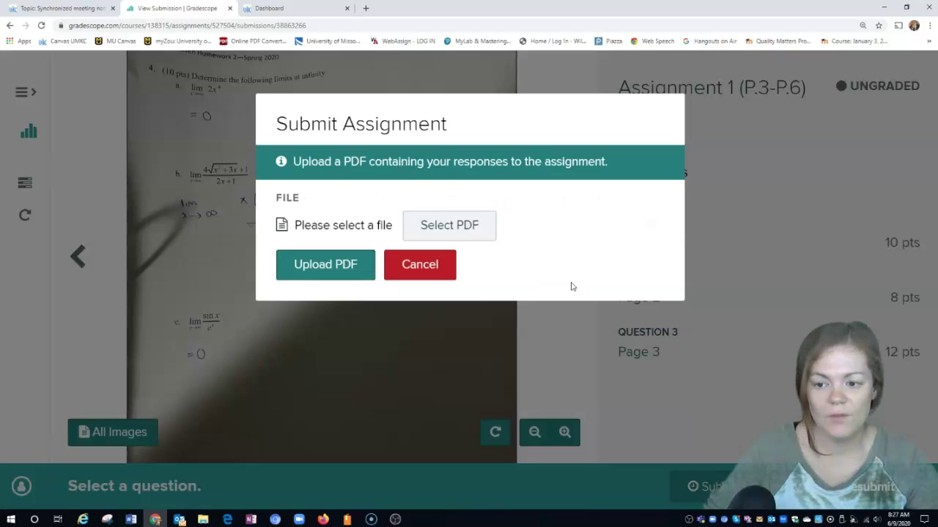
click(444, 224)
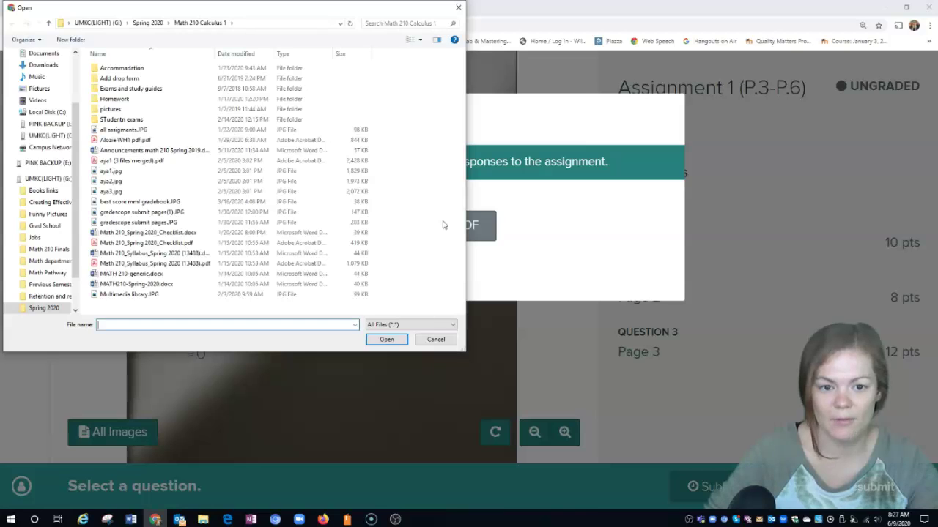
click(184, 161)
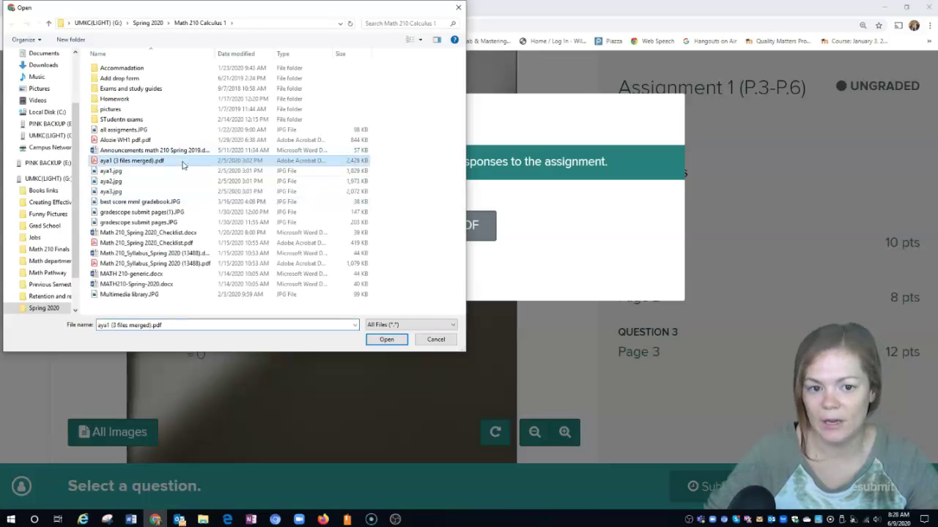
click(388, 339)
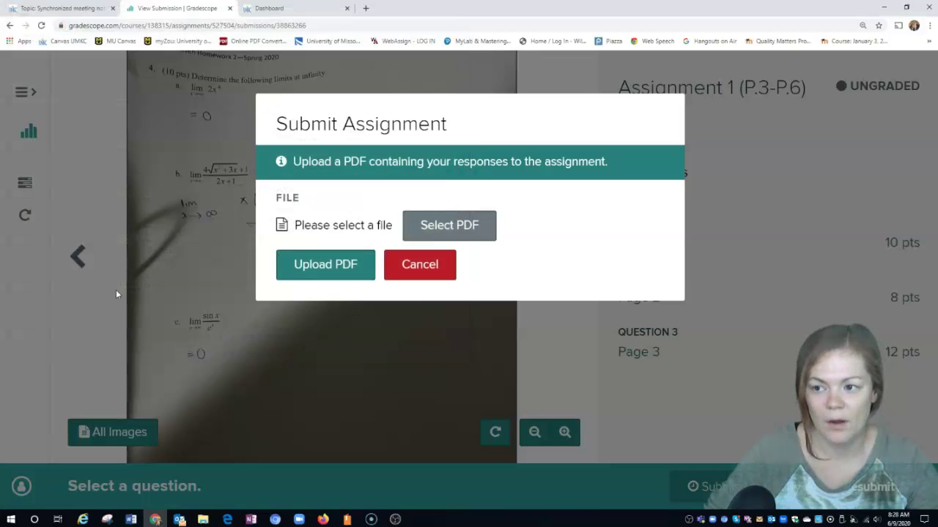
click(356, 274)
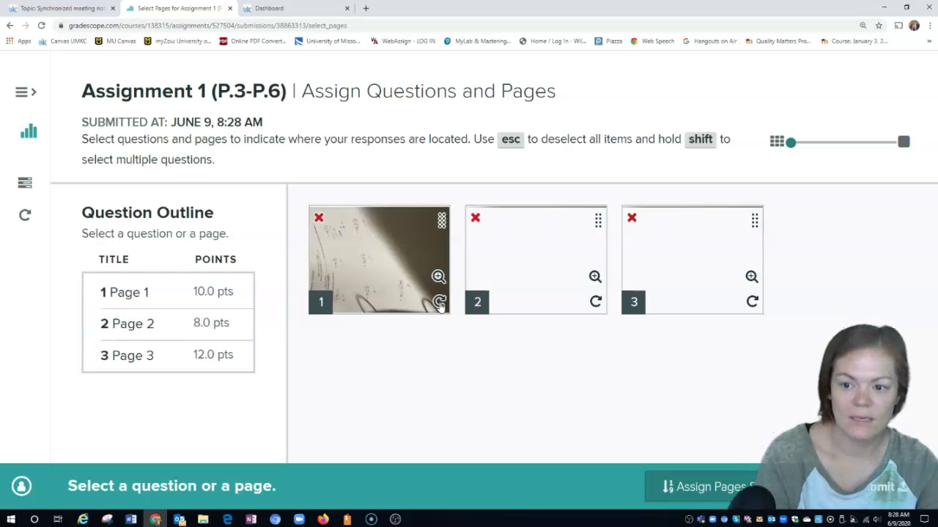
- Rotate PDF pages 2 and 3 upright, then assign pages 1, 2, 3 to questions 1, 2, 3
click(596, 302)
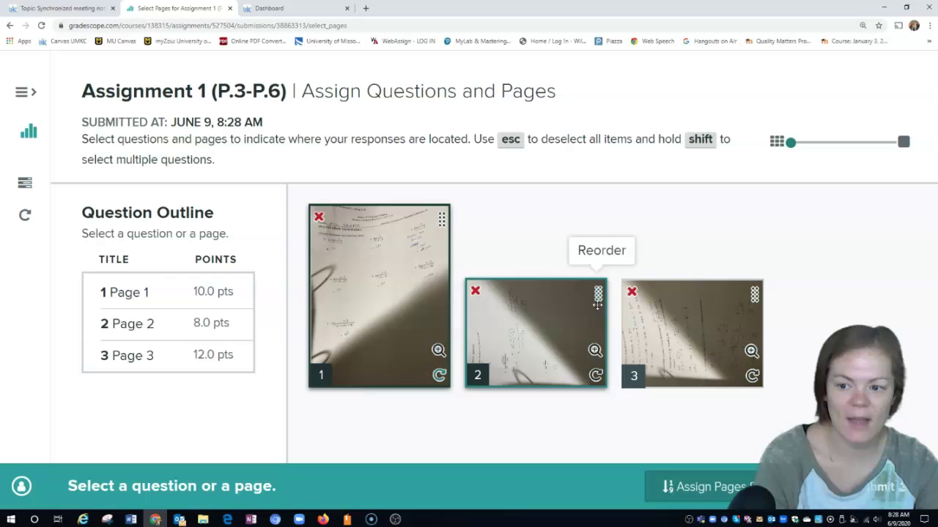
click(753, 376)
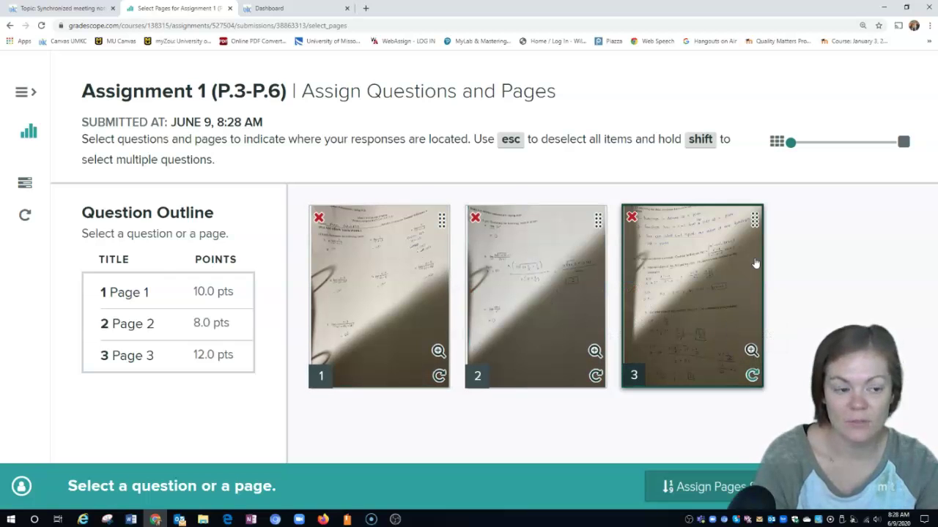
click(139, 294)
click(348, 295)
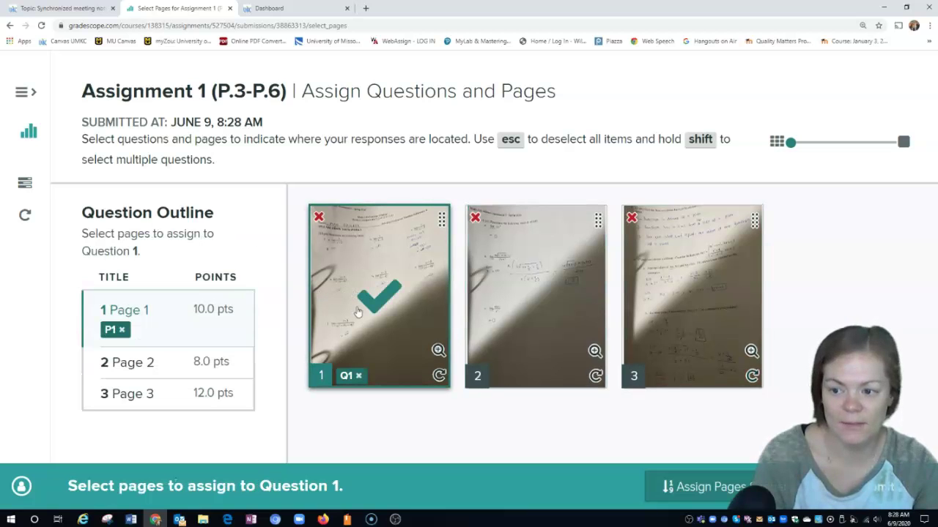
click(145, 364)
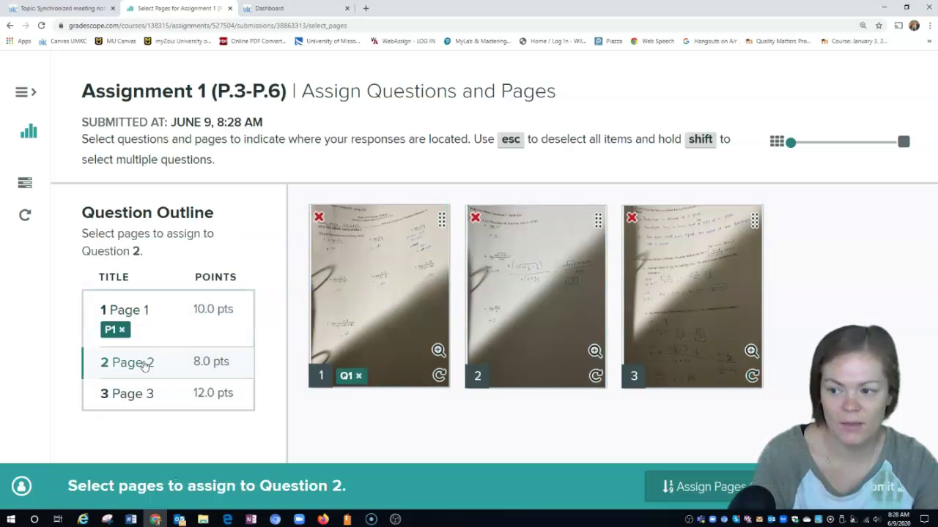
click(554, 292)
click(157, 430)
click(686, 329)
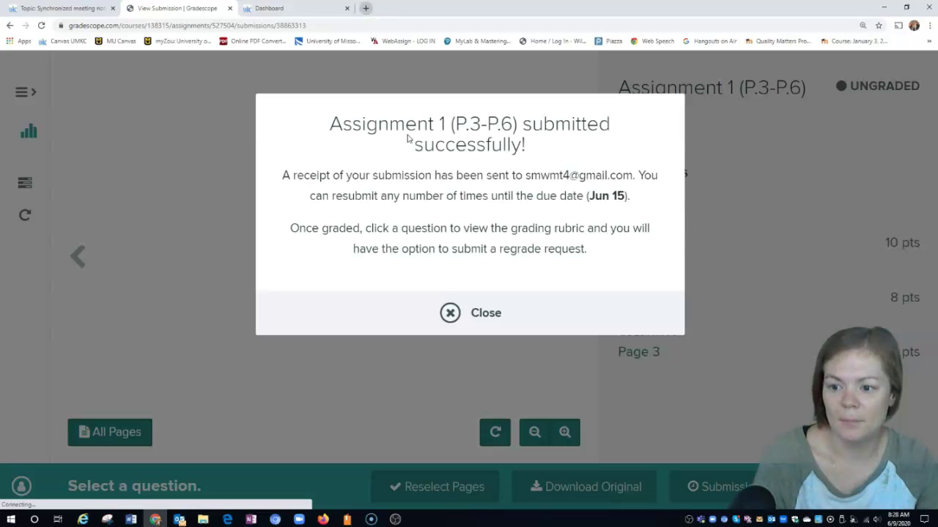
- Close the success message, view submitted pages 2 and 3, then reopen Reselect Pages
click(475, 311)
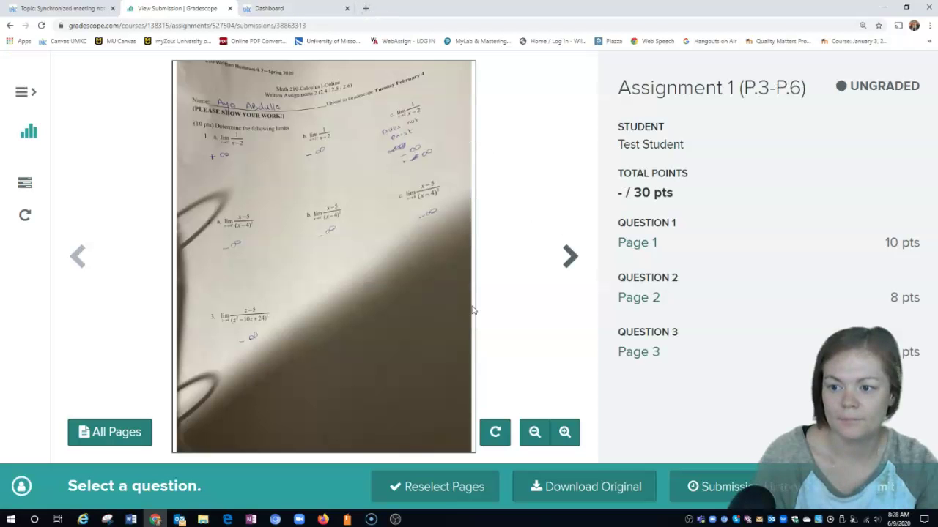
click(564, 274)
click(565, 274)
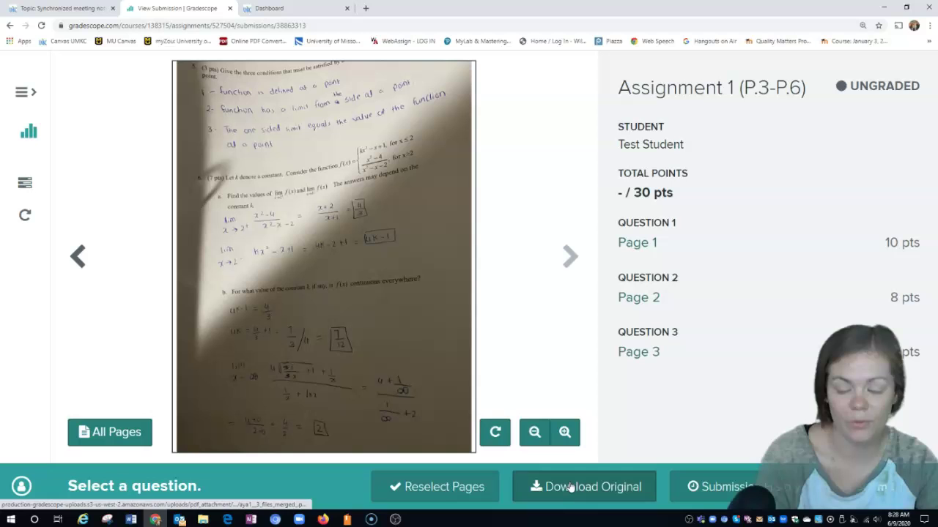
click(422, 490)
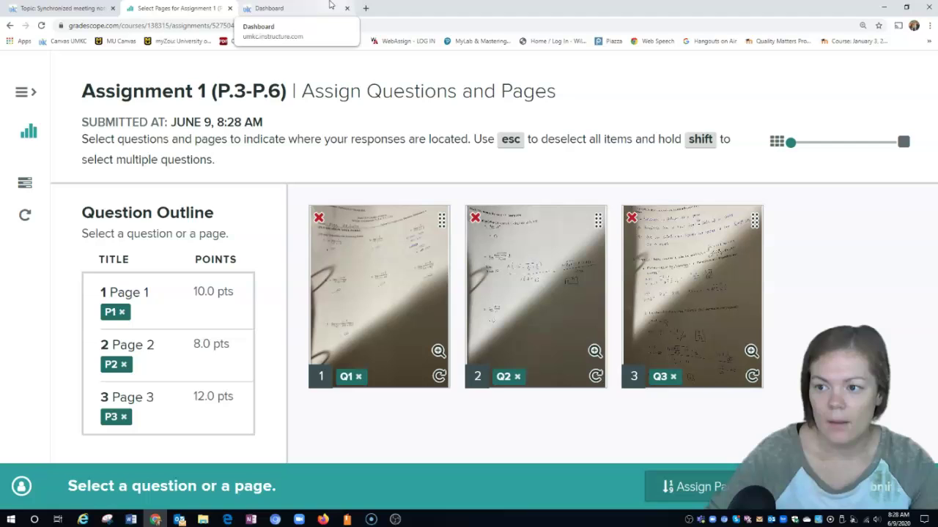
- Switch to the Canvas dashboard and back to Gradescope, then open a new browser tab
click(330, 6)
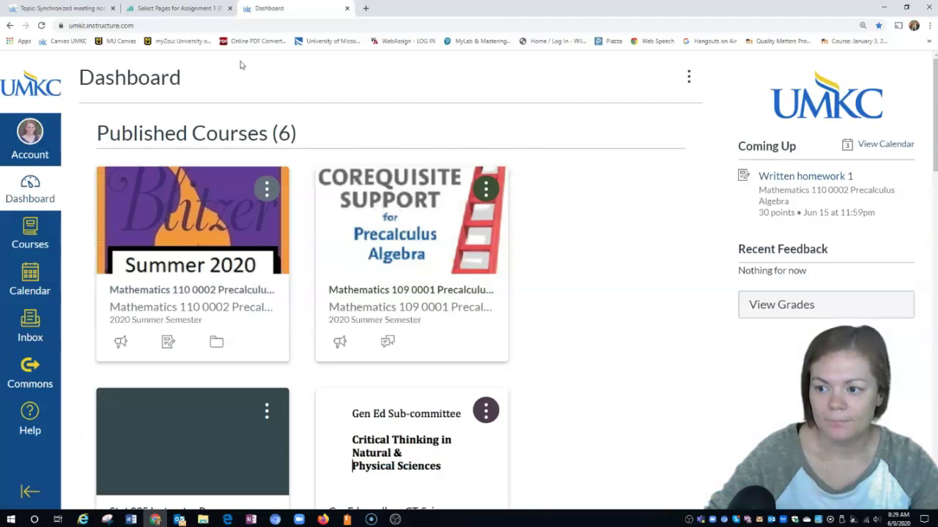
click(176, 6)
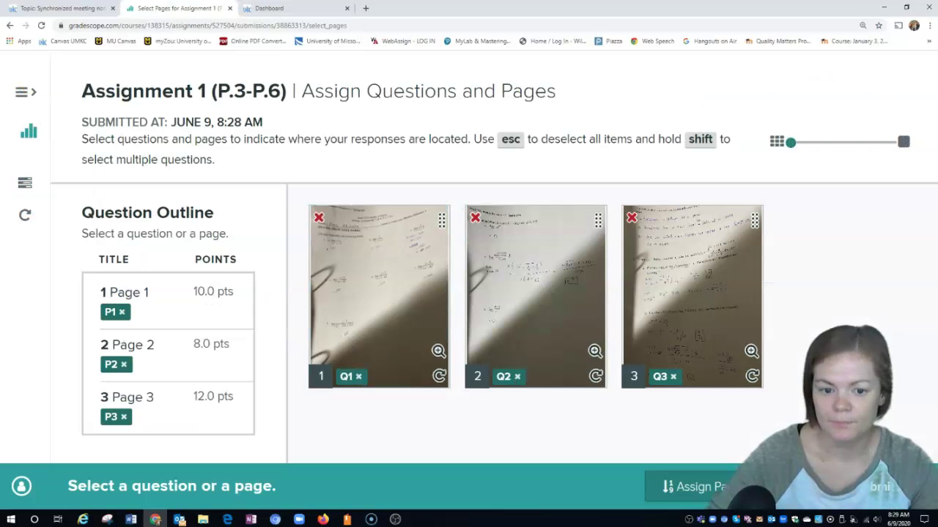
click(365, 8)
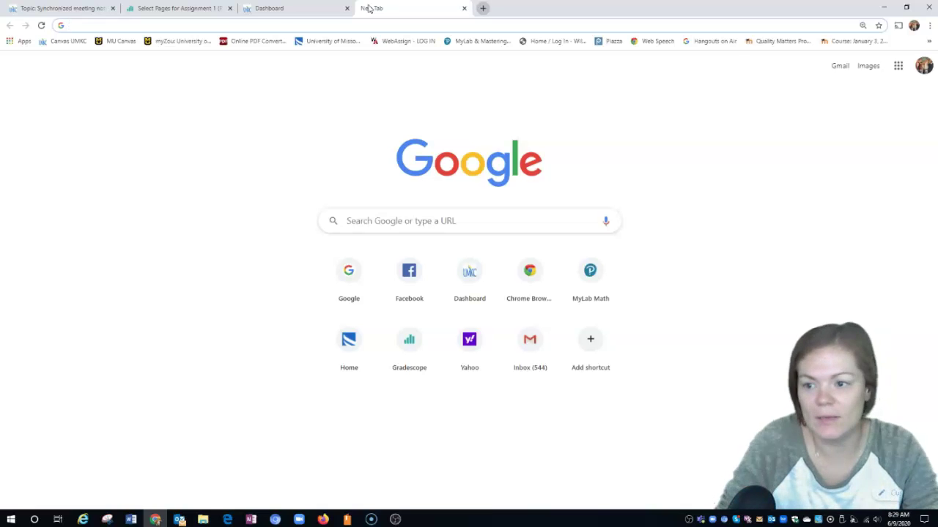
- Go to the Online PDF Converter bookmark and look over its Select files area
click(228, 43)
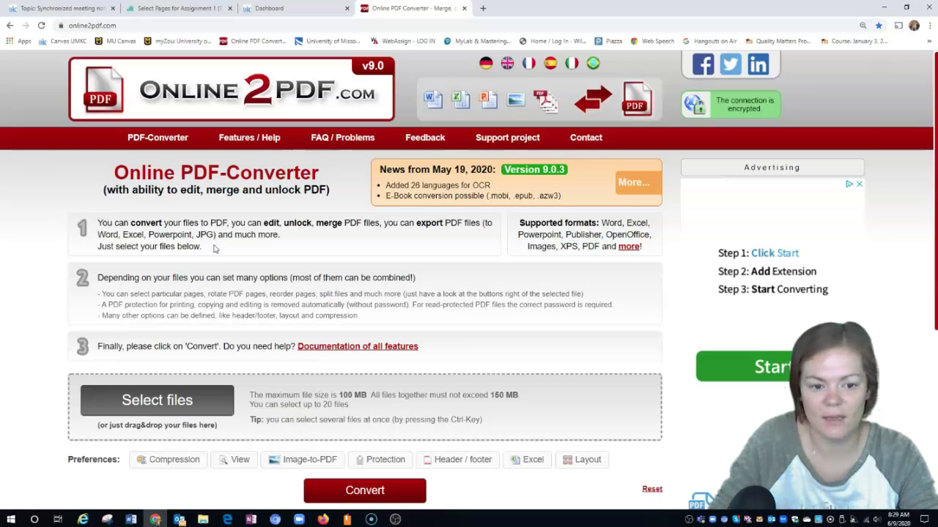
scroll(211, 253, down, 3)
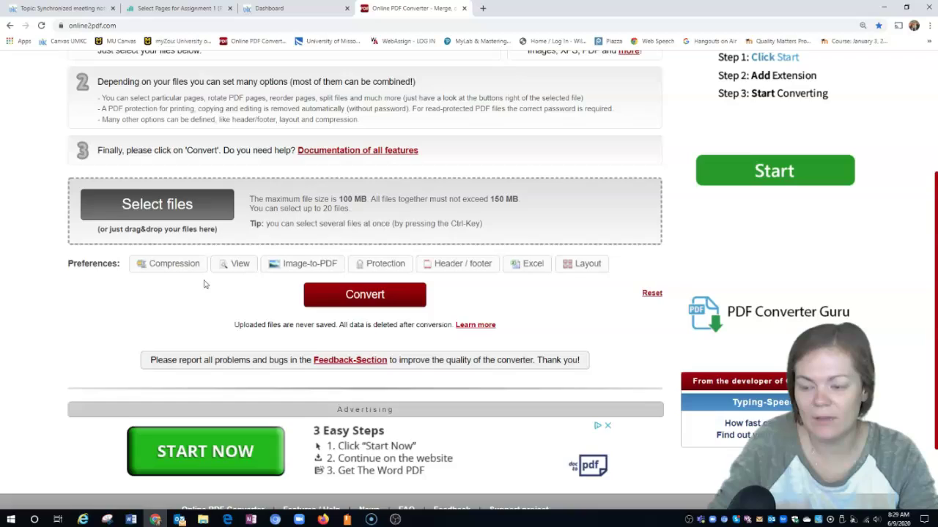
scroll(206, 284, up, 3)
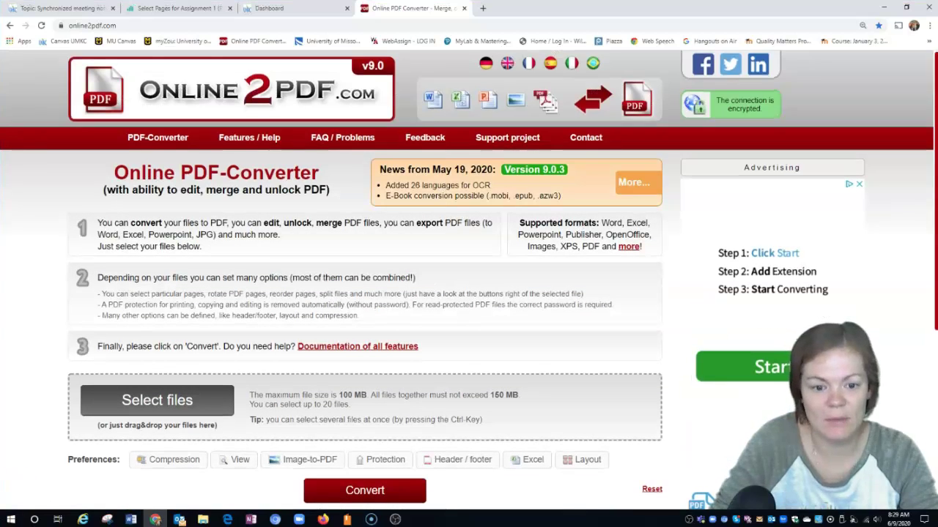